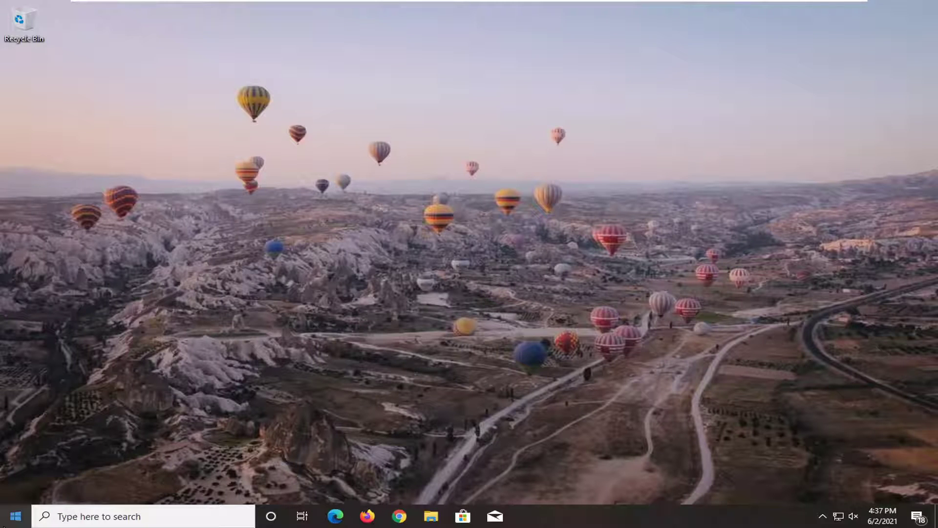
From Power & sleep settings, select the High performance plan in Additional power settings and close the windows.
{"action": "left_click", "coordinate": [15, 516]}
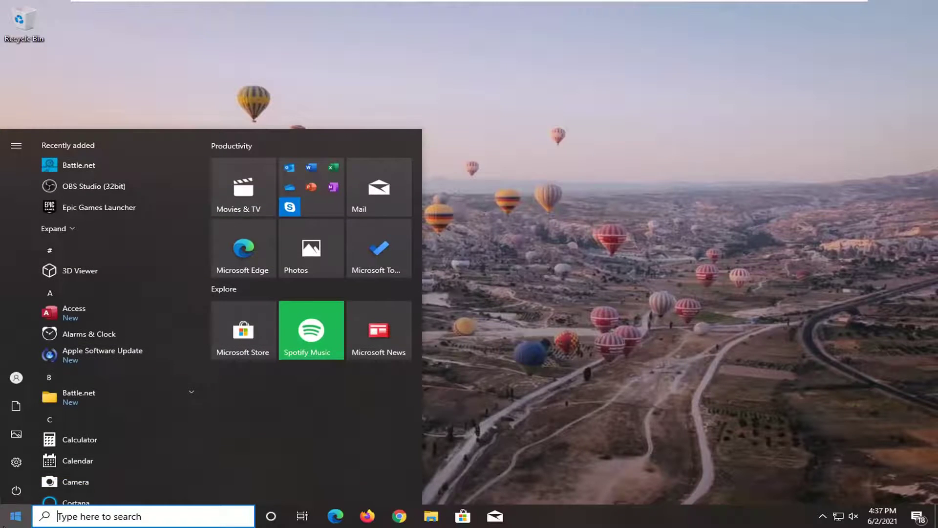
{"action": "type", "text": "power"}
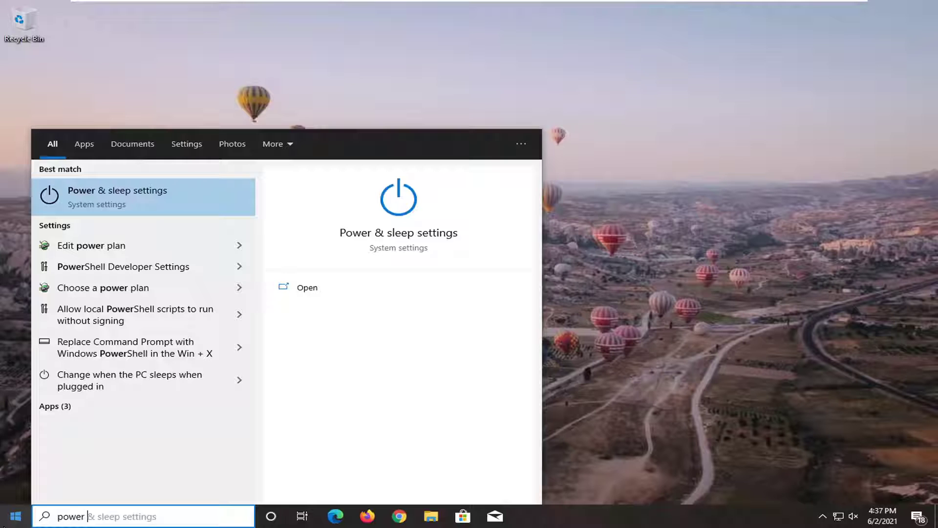
{"action": "type", "text": " options"}
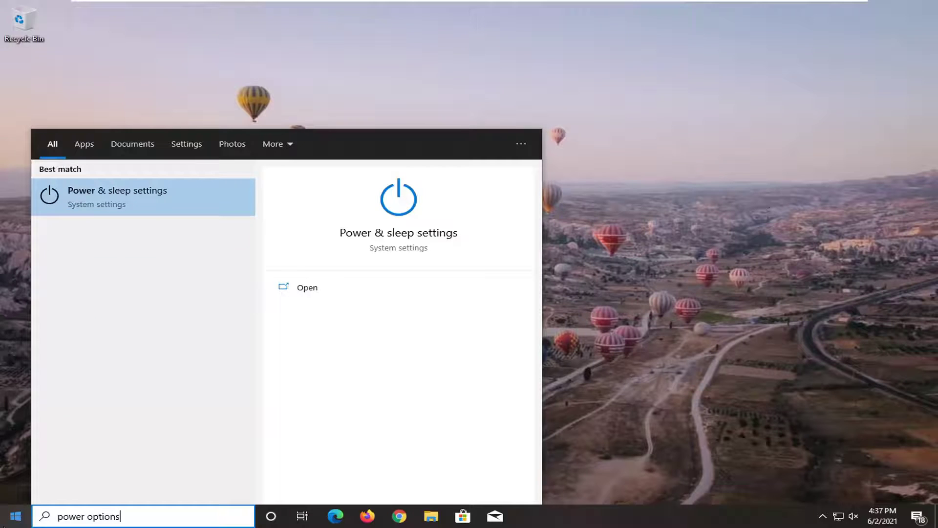
{"action": "left_click", "coordinate": [135, 192]}
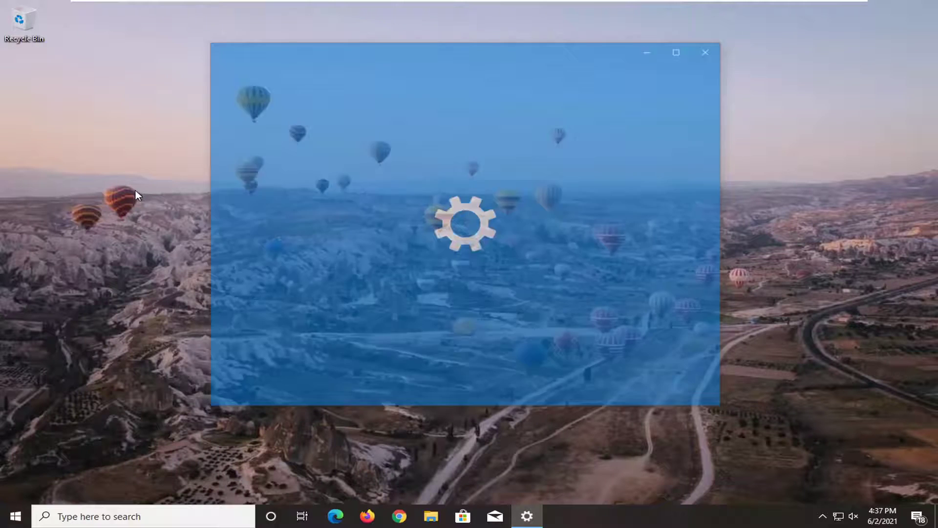
{"action": "scroll", "coordinate": [557, 227], "scroll_direction": "down", "scroll_amount": 2}
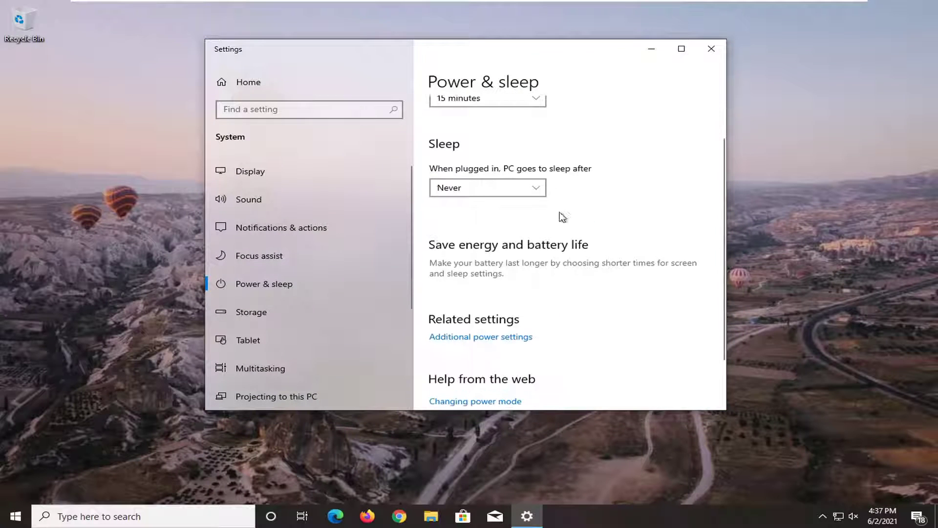
{"action": "scroll", "coordinate": [558, 193], "scroll_direction": "down", "scroll_amount": 2}
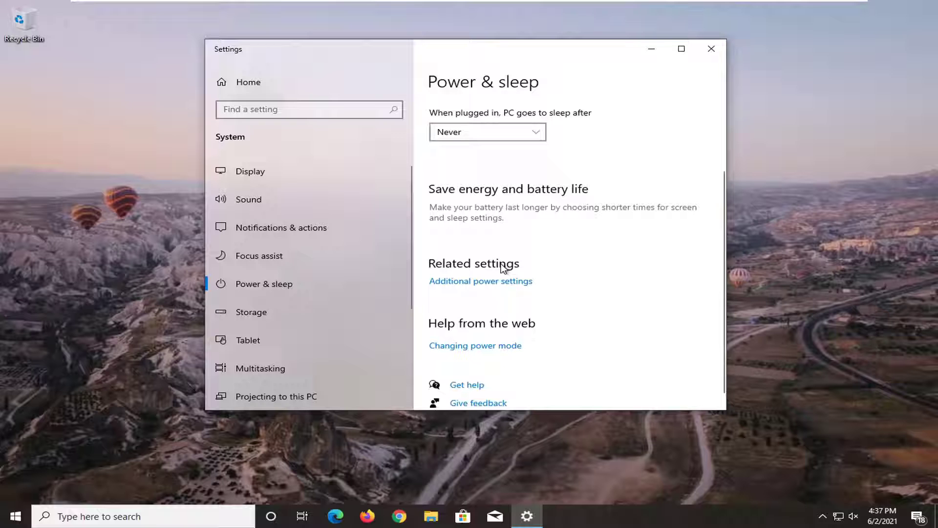
{"action": "left_click", "coordinate": [487, 281]}
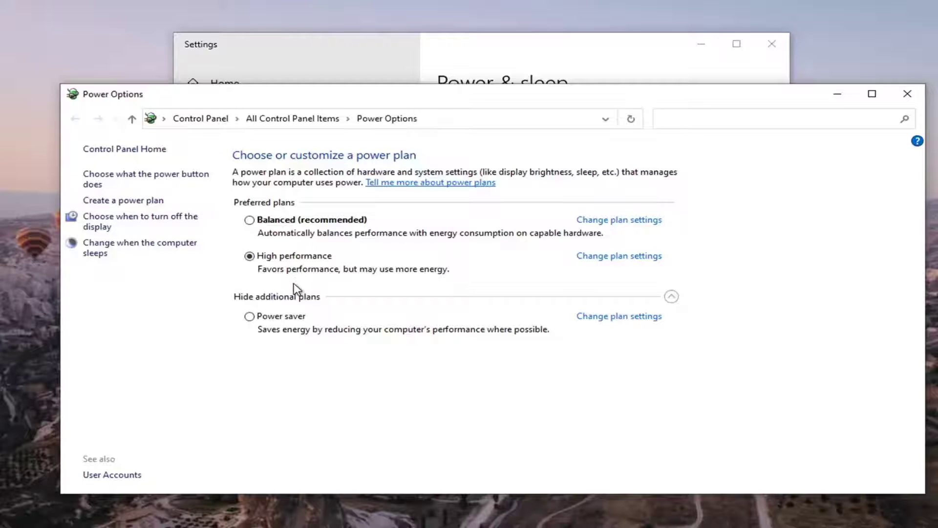
{"action": "left_click", "coordinate": [910, 95]}
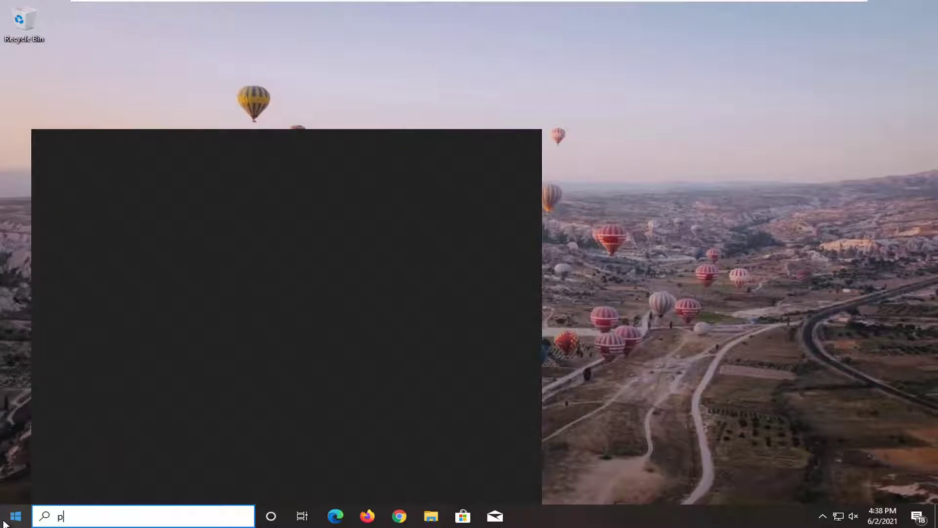
Set Performance Options to Adjust for best performance, apply it and close the dialog.
{"action": "key", "text": "BackSpace"}
{"action": "type", "text": "mance"}
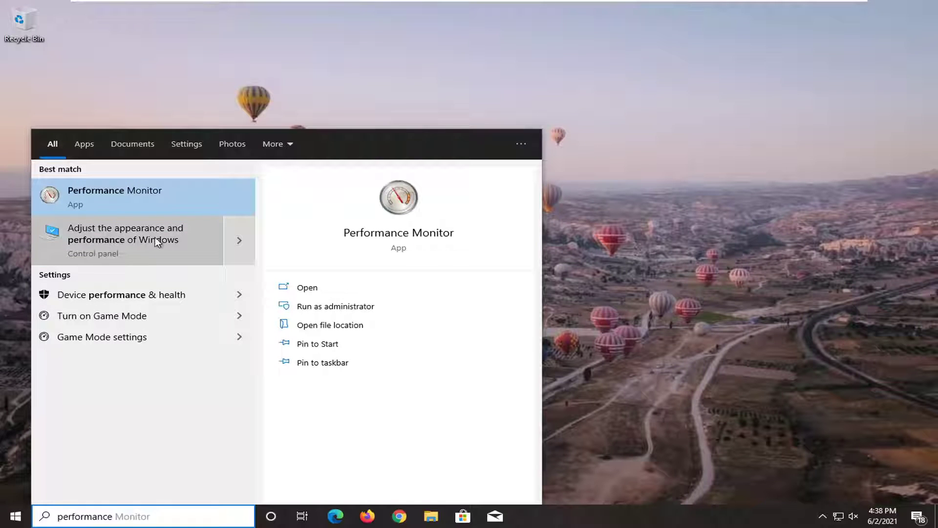
{"action": "left_click", "coordinate": [125, 242]}
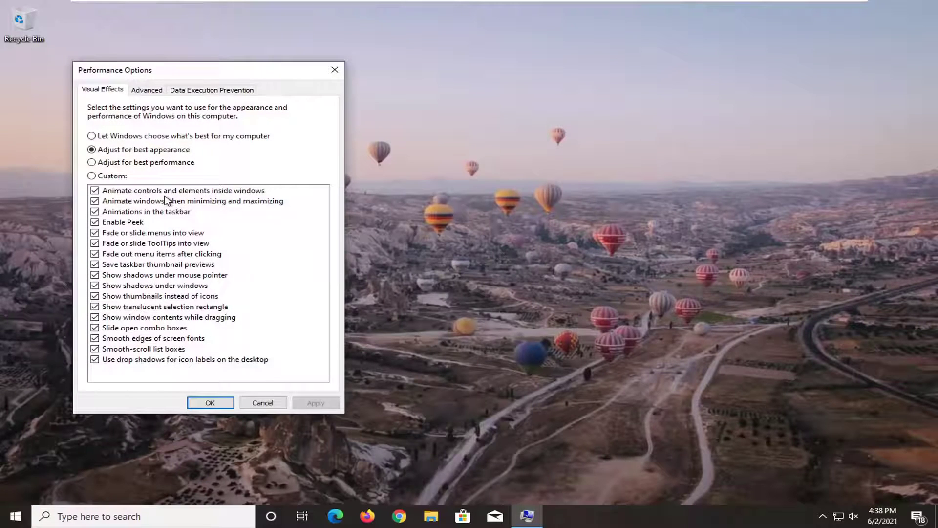
{"action": "left_click", "coordinate": [109, 163]}
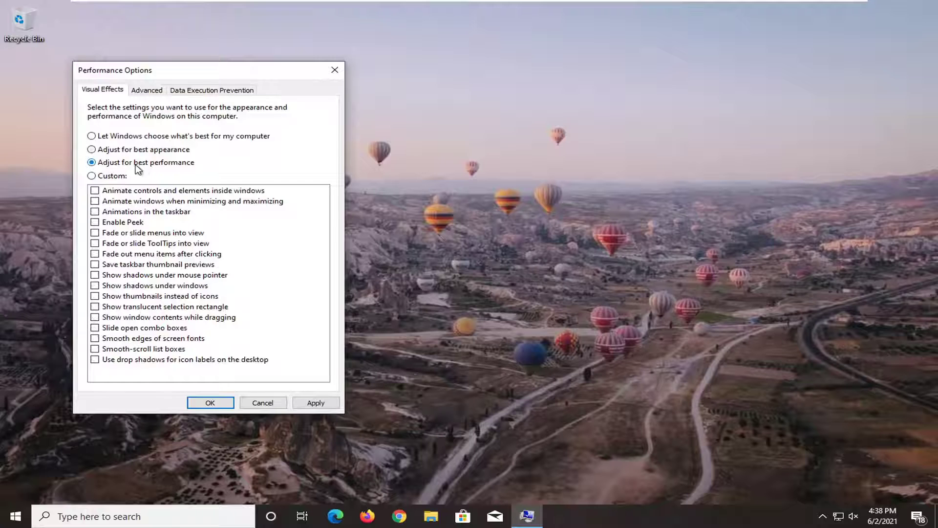
{"action": "left_click", "coordinate": [314, 402]}
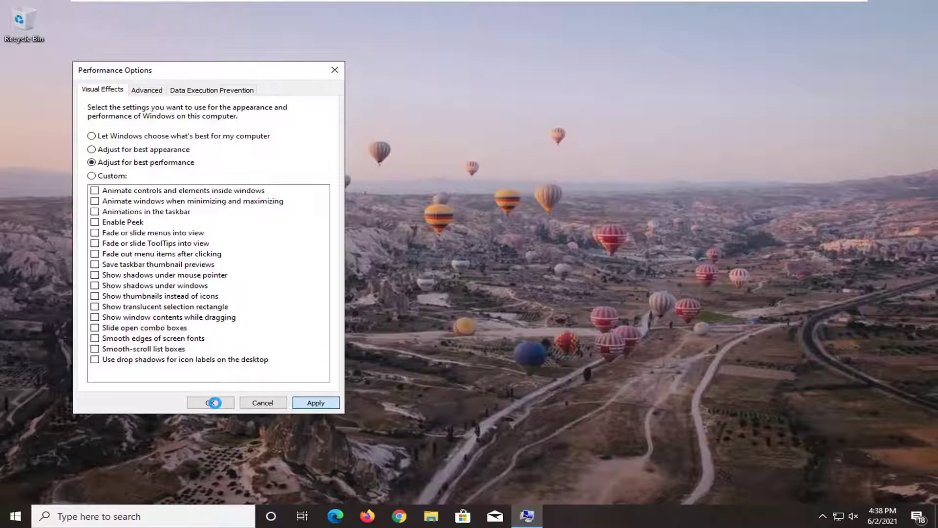
{"action": "left_click", "coordinate": [213, 403]}
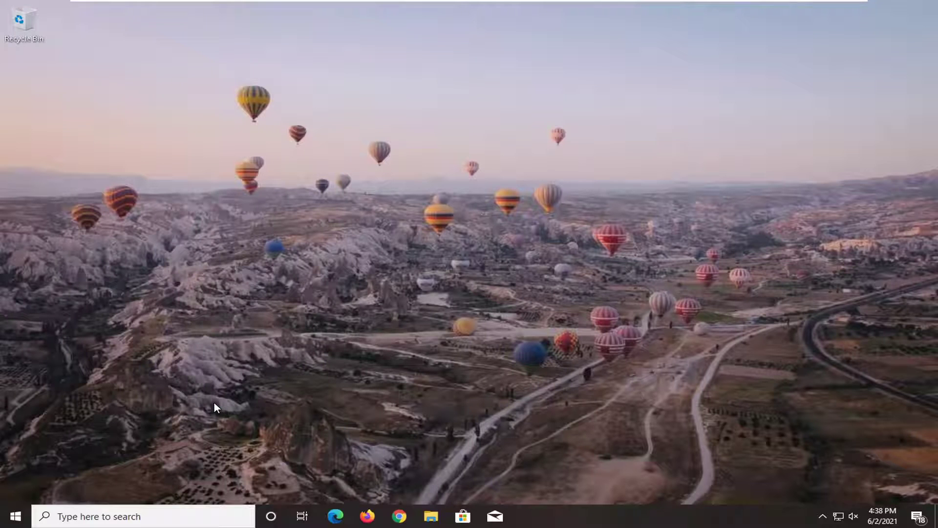
Launch the Services app and bring up the SysMain service properties.
{"action": "left_click", "coordinate": [14, 515]}
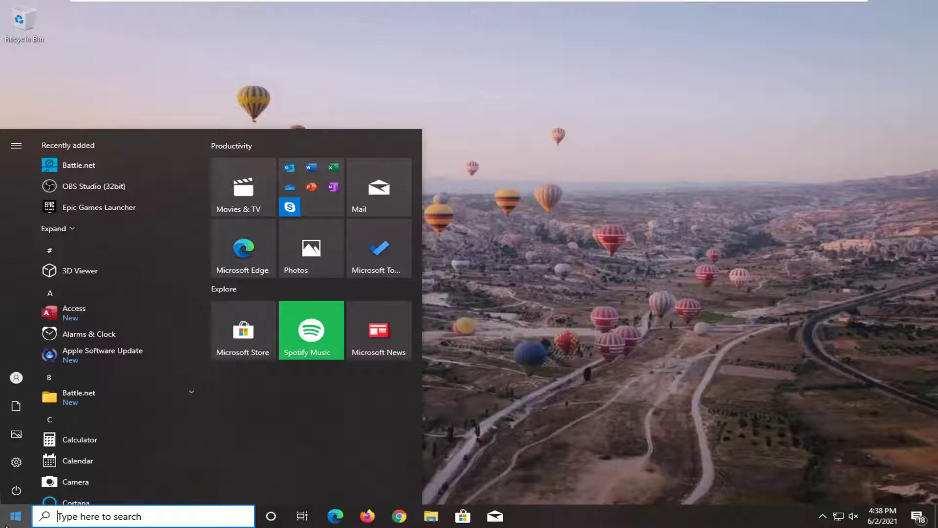
{"action": "type", "text": "services"}
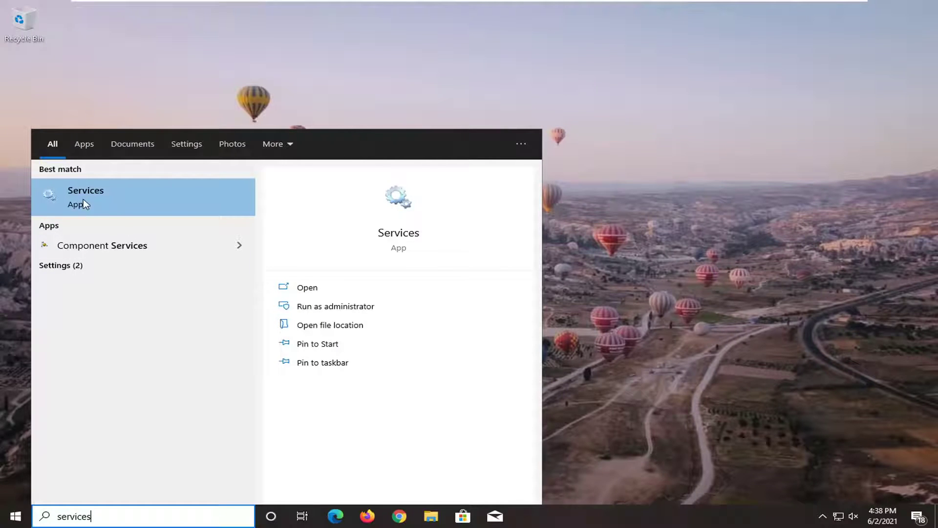
{"action": "left_click", "coordinate": [99, 194]}
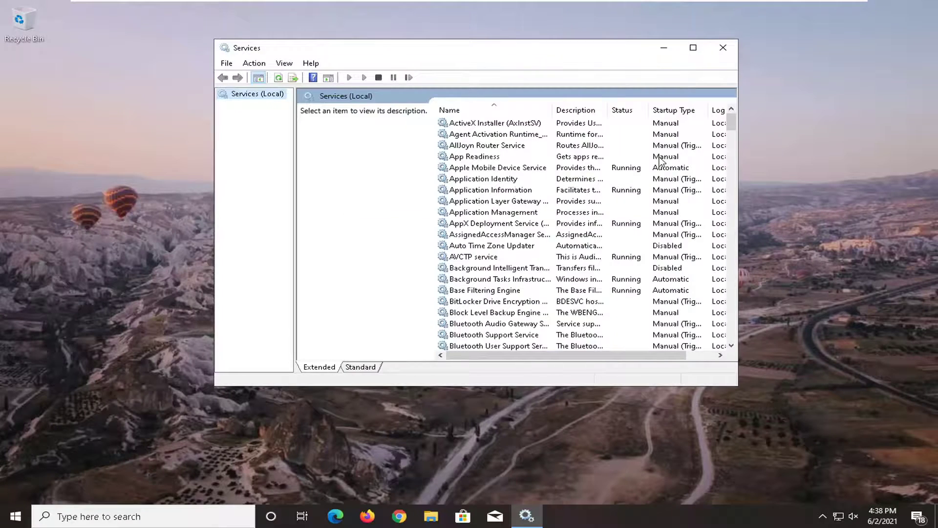
{"action": "scroll", "coordinate": [728, 181], "scroll_direction": "down", "scroll_amount": 5}
{"action": "left_click_drag", "start_coordinate": [731, 136], "coordinate": [731, 273]}
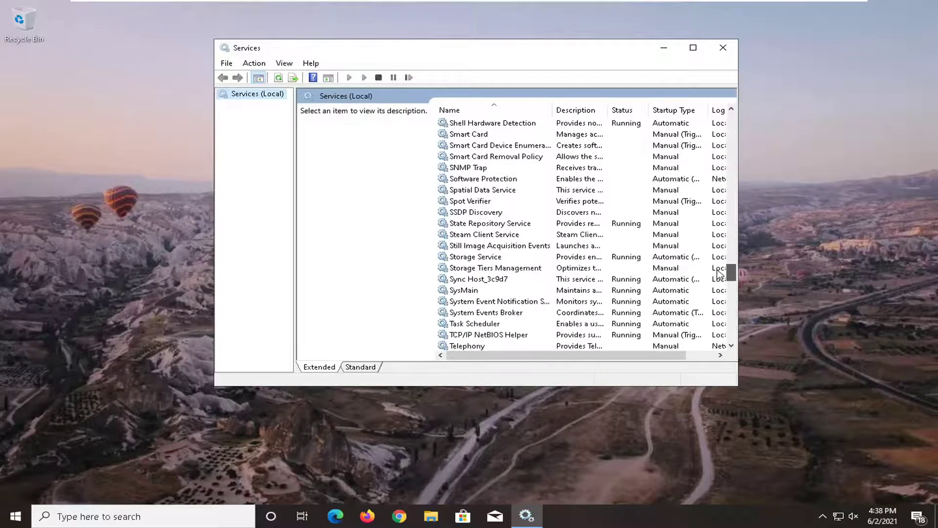
{"action": "double_click", "coordinate": [463, 280]}
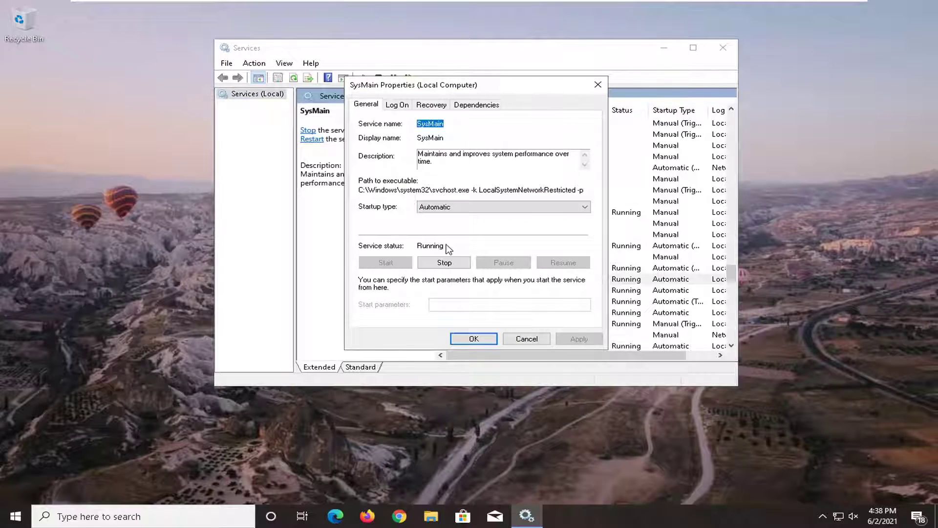
Stop SysMain, set its startup type to Disabled, apply, and close Services.
{"action": "left_click", "coordinate": [444, 263]}
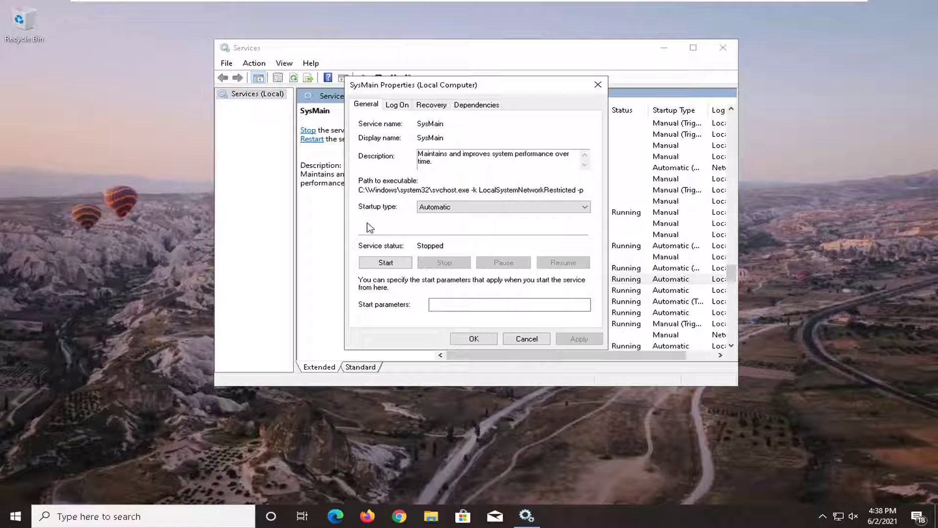
{"action": "left_click", "coordinate": [502, 206]}
{"action": "left_click", "coordinate": [453, 242]}
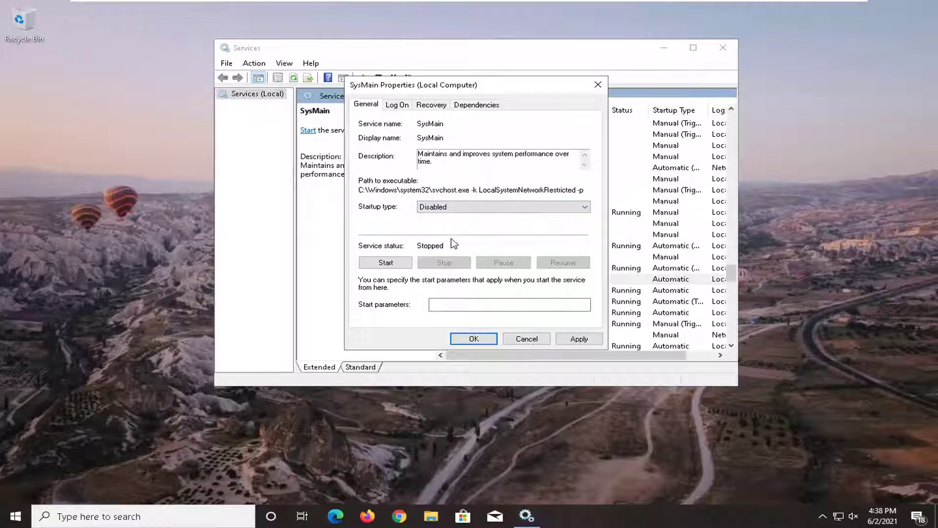
{"action": "left_click", "coordinate": [579, 339]}
{"action": "left_click", "coordinate": [473, 338]}
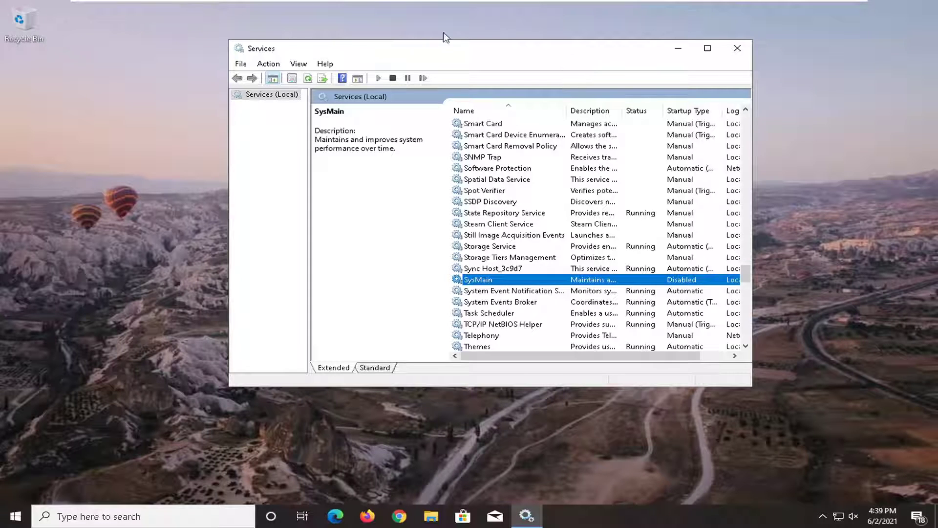
{"action": "left_click", "coordinate": [737, 49]}
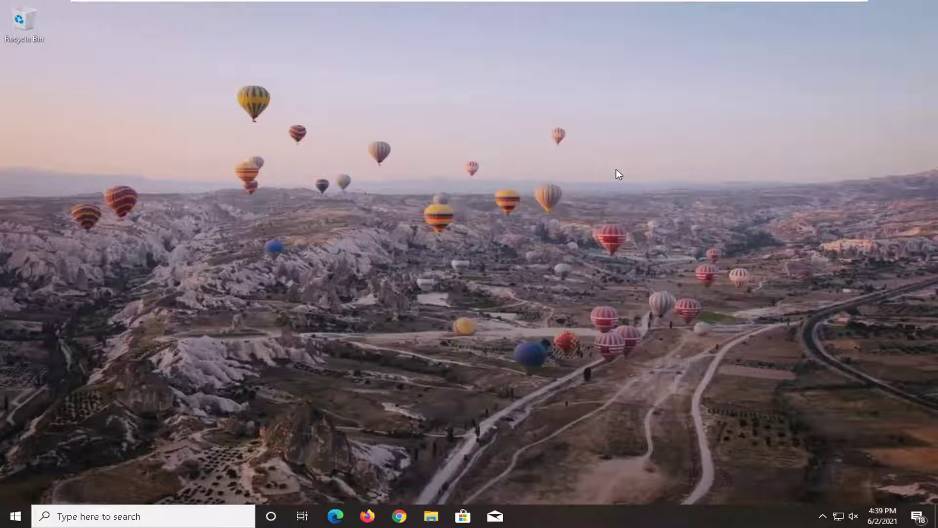
Launch Device Manager from Start search and position its window on the desktop.
{"action": "left_click", "coordinate": [14, 518]}
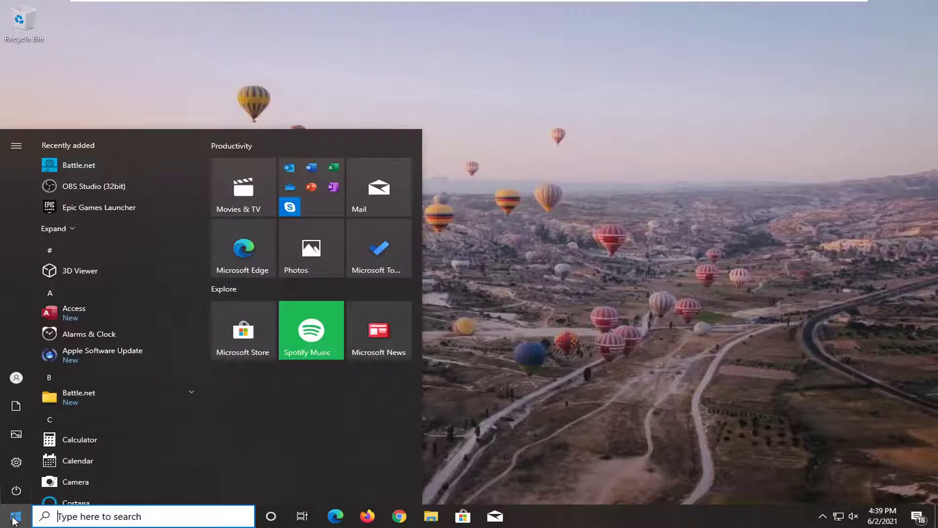
{"action": "type", "text": "device "}
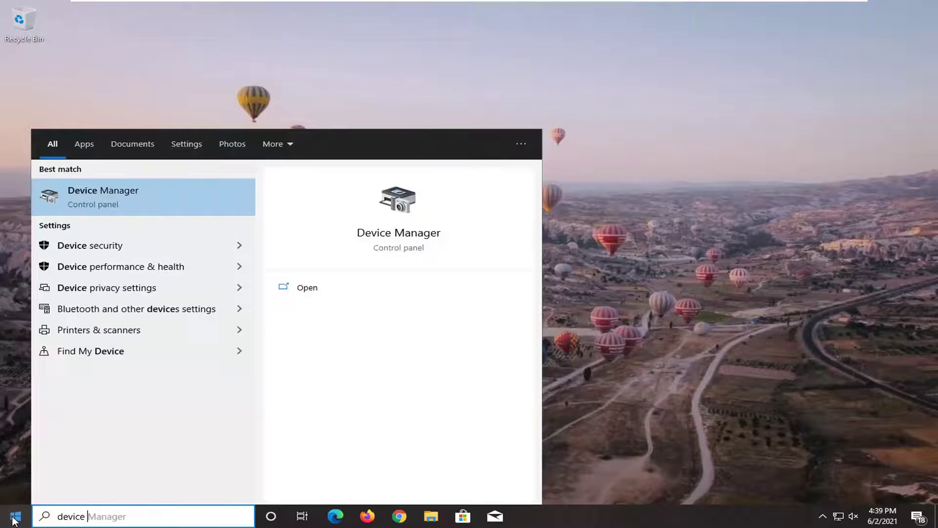
{"action": "type", "text": "manager"}
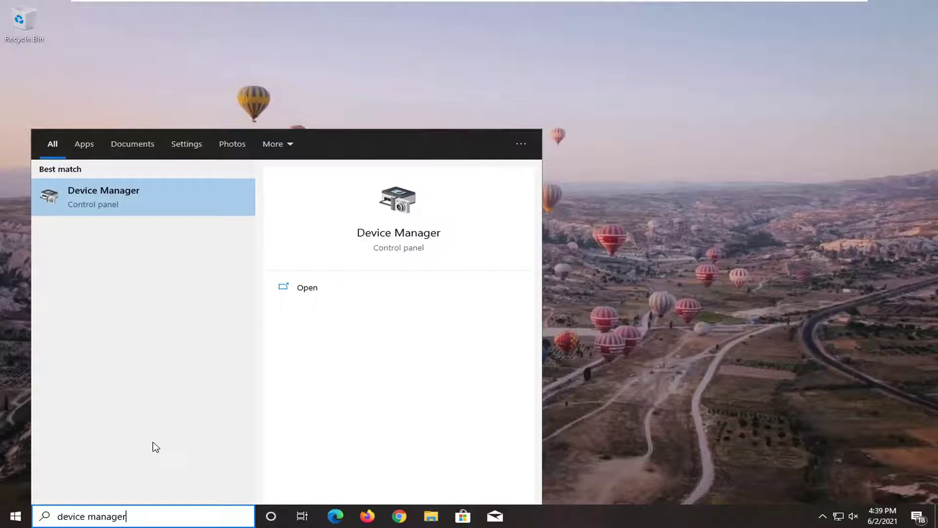
{"action": "left_click", "coordinate": [83, 193]}
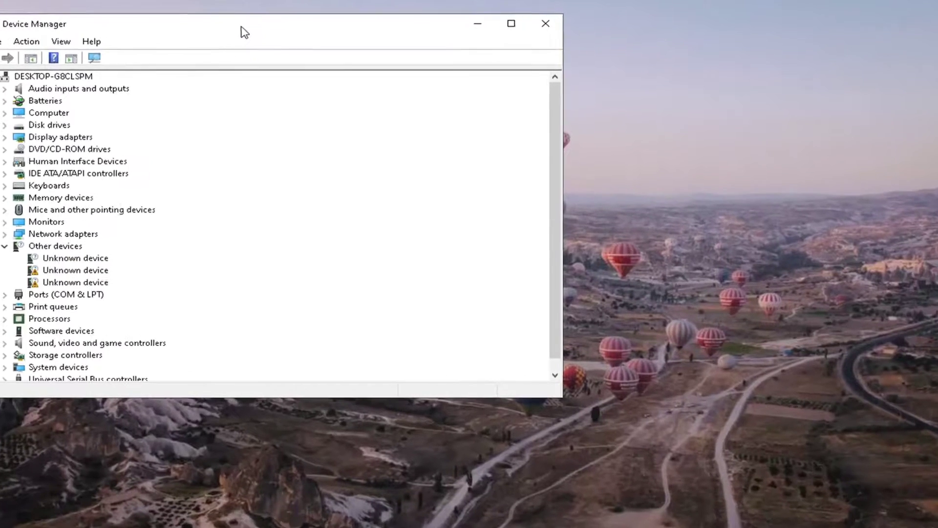
{"action": "left_click_drag", "start_coordinate": [242, 32], "coordinate": [447, 53]}
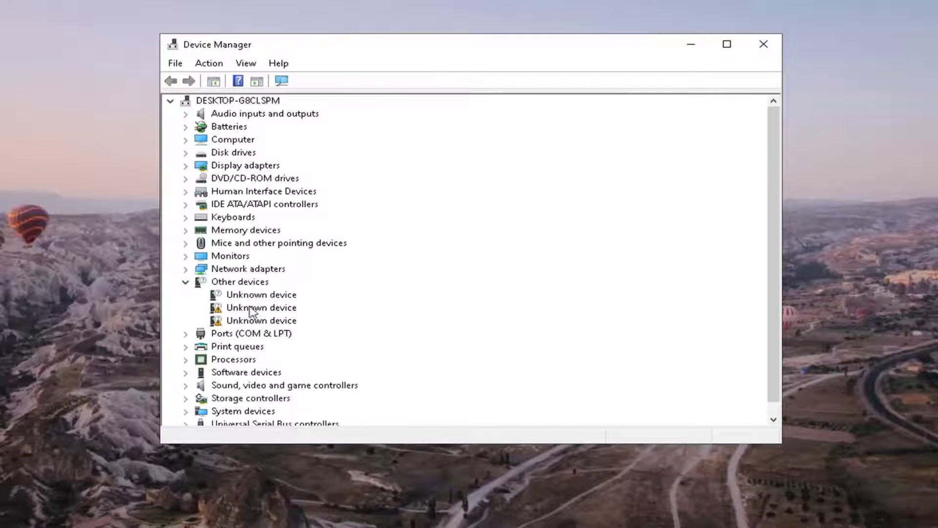
Expand Display adapters and bring up the context menu for VMware SVGA 3D.
{"action": "double_click", "coordinate": [246, 164]}
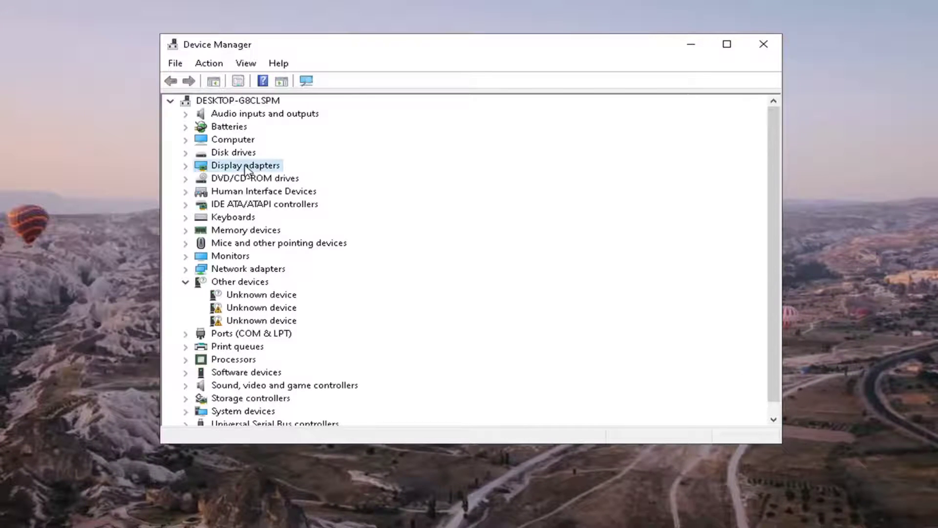
{"action": "left_click", "coordinate": [253, 178]}
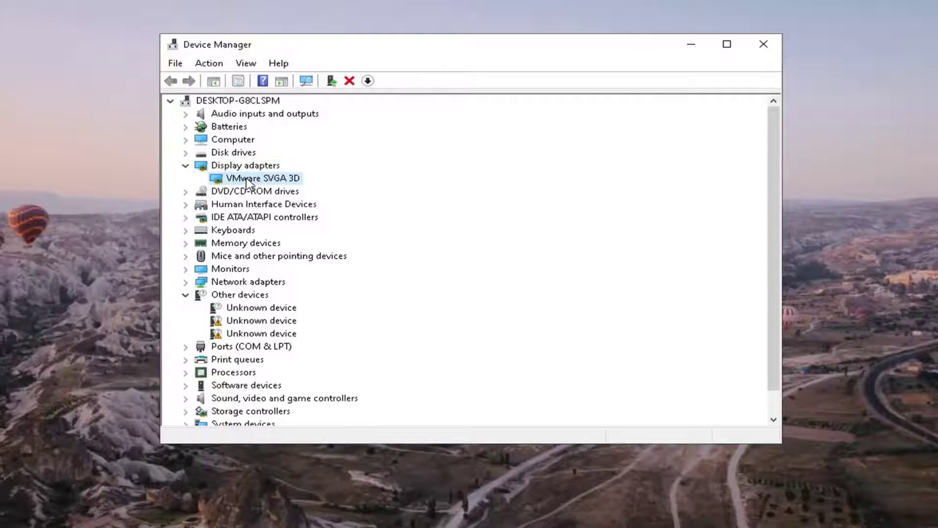
{"action": "right_click", "coordinate": [253, 182]}
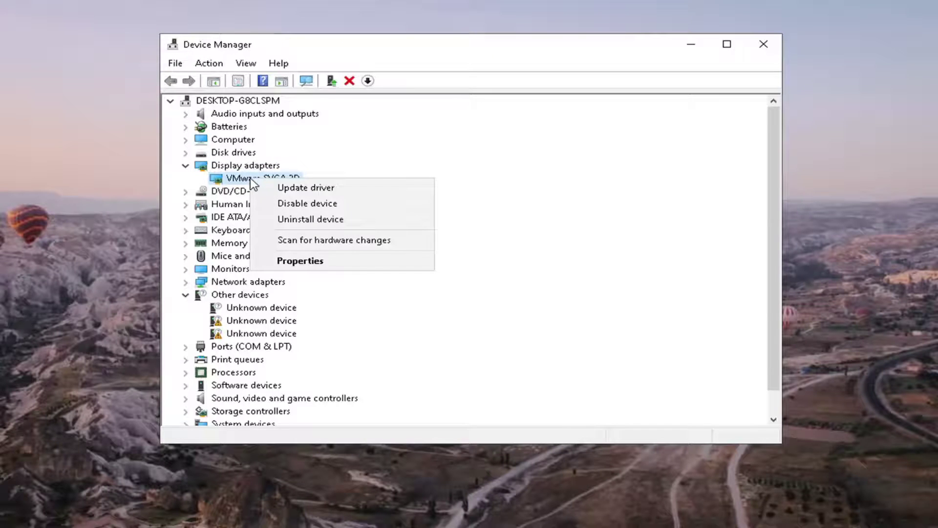
Update the driver by picking VMware SVGA 3D from the local compatible drivers list and installing it.
{"action": "left_click", "coordinate": [302, 186]}
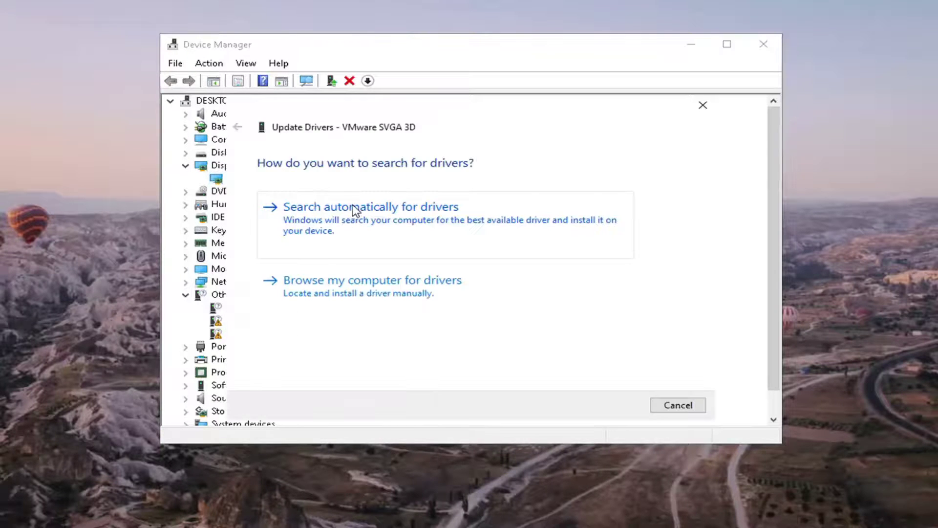
{"action": "left_click", "coordinate": [346, 293]}
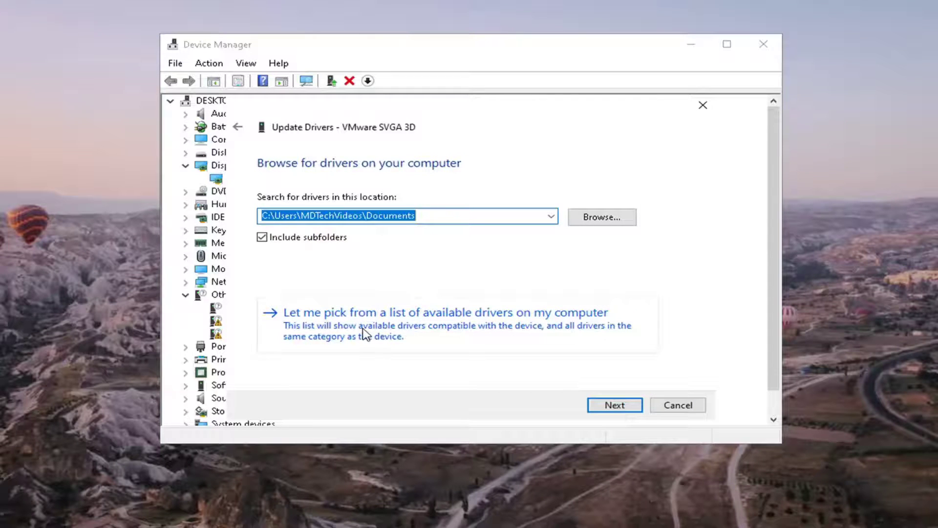
{"action": "left_click", "coordinate": [517, 328]}
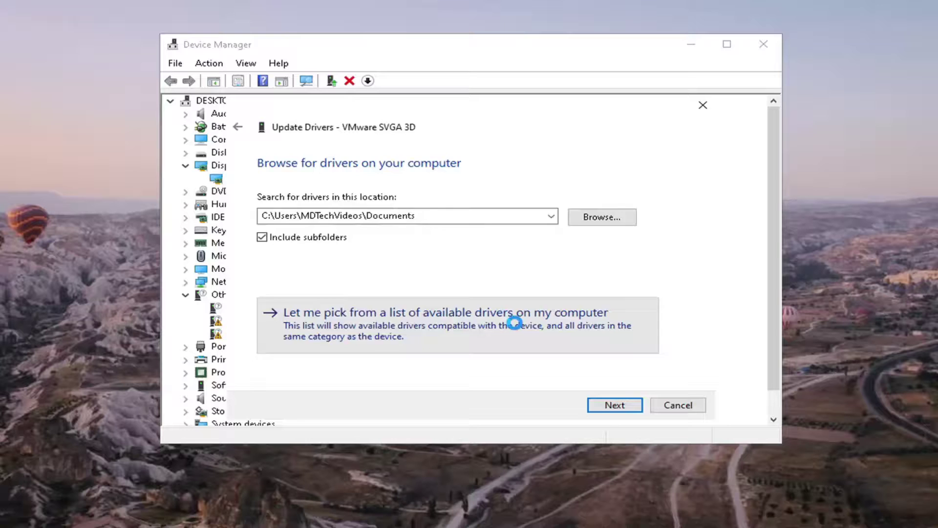
{"action": "left_click", "coordinate": [312, 294]}
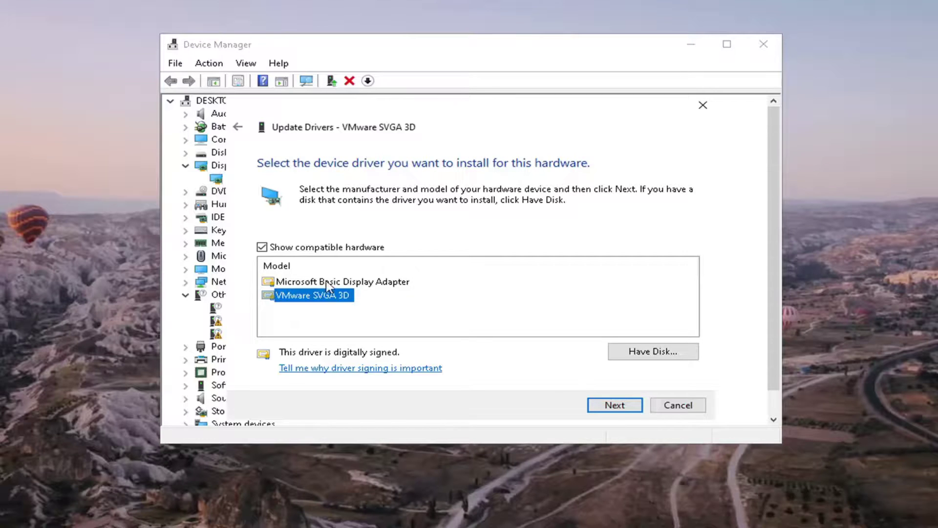
{"action": "left_click", "coordinate": [628, 408]}
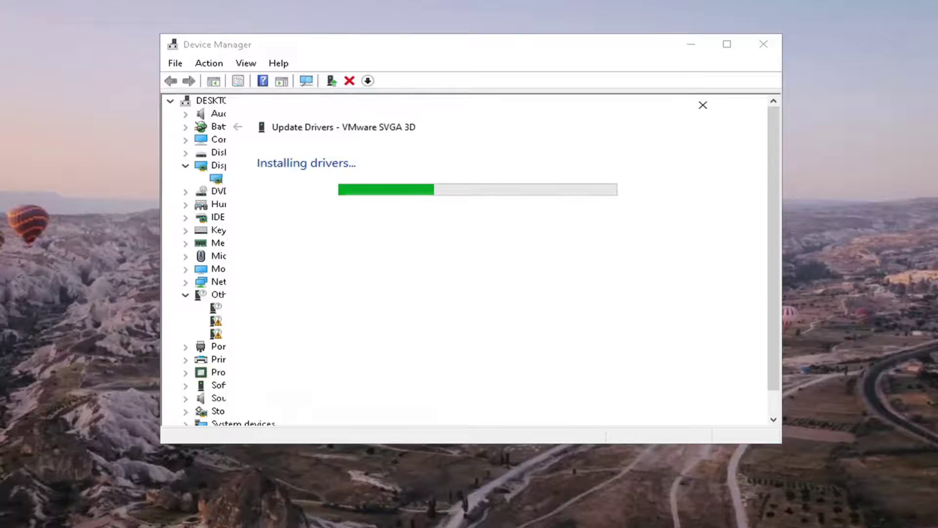